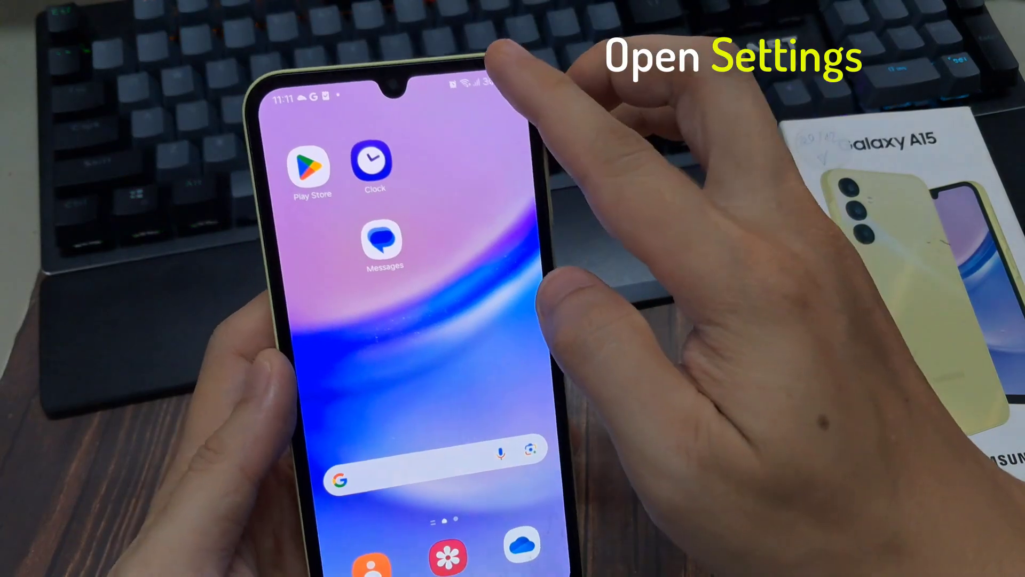
Open the phone's Settings and go to the software information page under About phone
{"action": "left_click_drag", "start_coordinate": [470, 69], "coordinate": [486, 224]}
{"action": "left_click", "coordinate": [476, 101]}
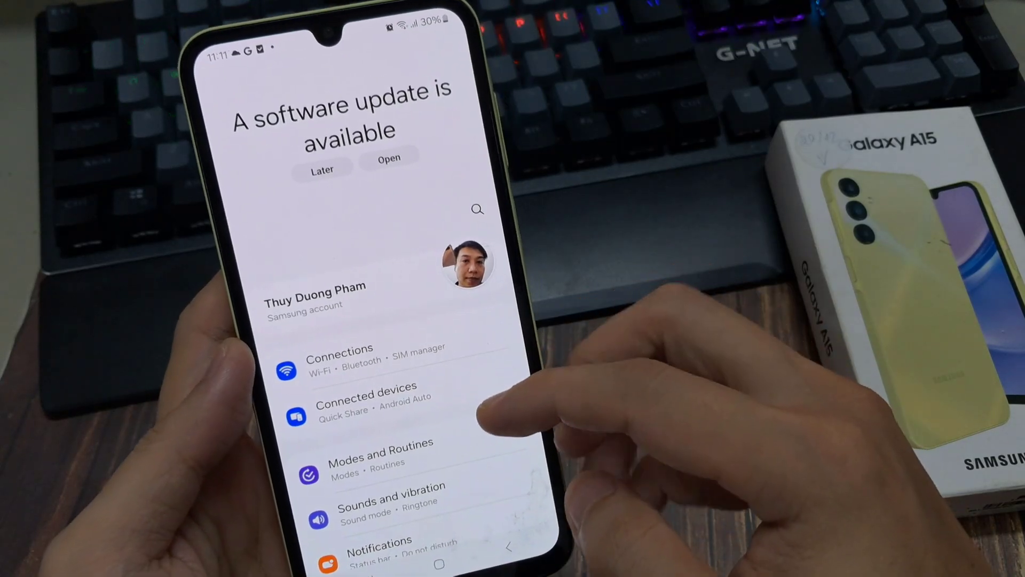
{"action": "scroll", "coordinate": [502, 422], "scroll_direction": "down", "scroll_amount": 5}
{"action": "scroll", "coordinate": [480, 416], "scroll_direction": "down", "scroll_amount": 5}
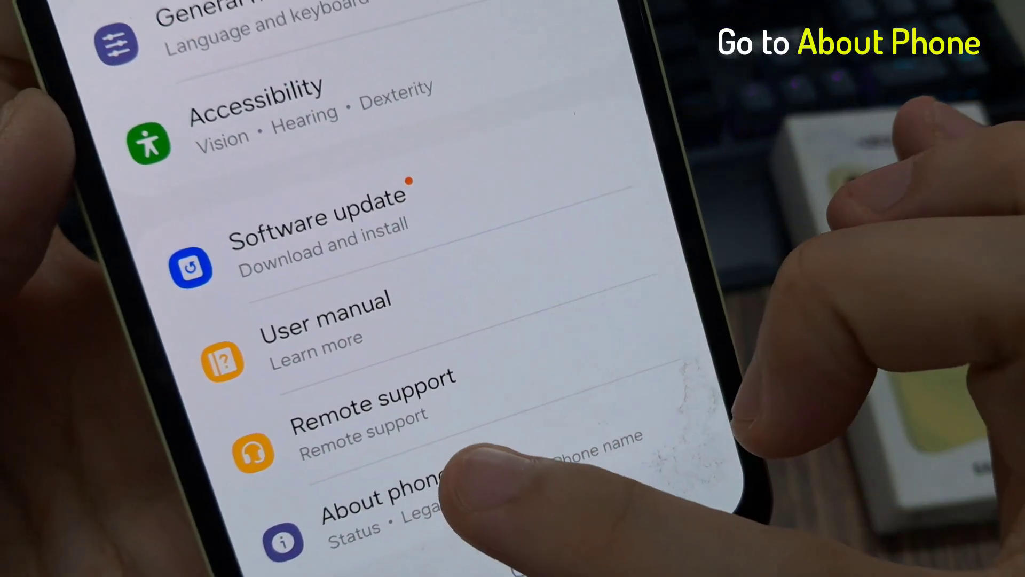
{"action": "left_click", "coordinate": [385, 497]}
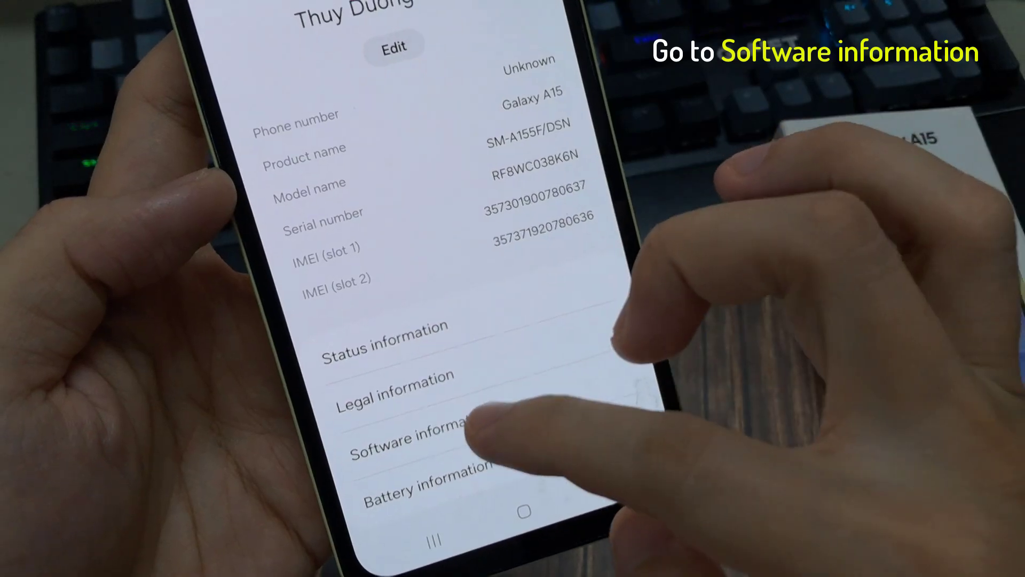
{"action": "left_click", "coordinate": [439, 460]}
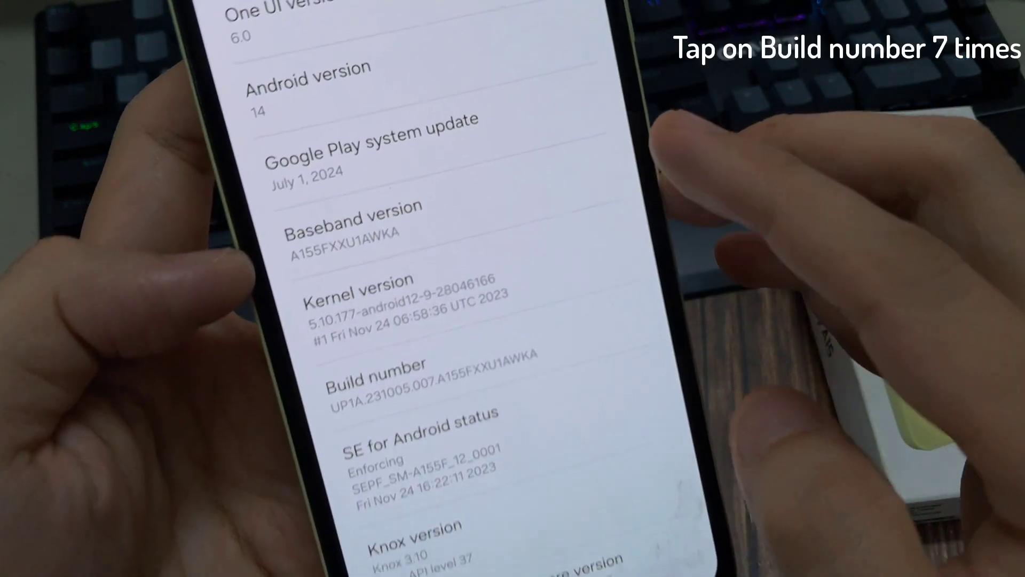
Enable developer mode by selecting the build number seven times
{"action": "left_click", "coordinate": [521, 358]}
{"action": "left_click", "coordinate": [521, 358]}
{"action": "left_click", "coordinate": [521, 358]}
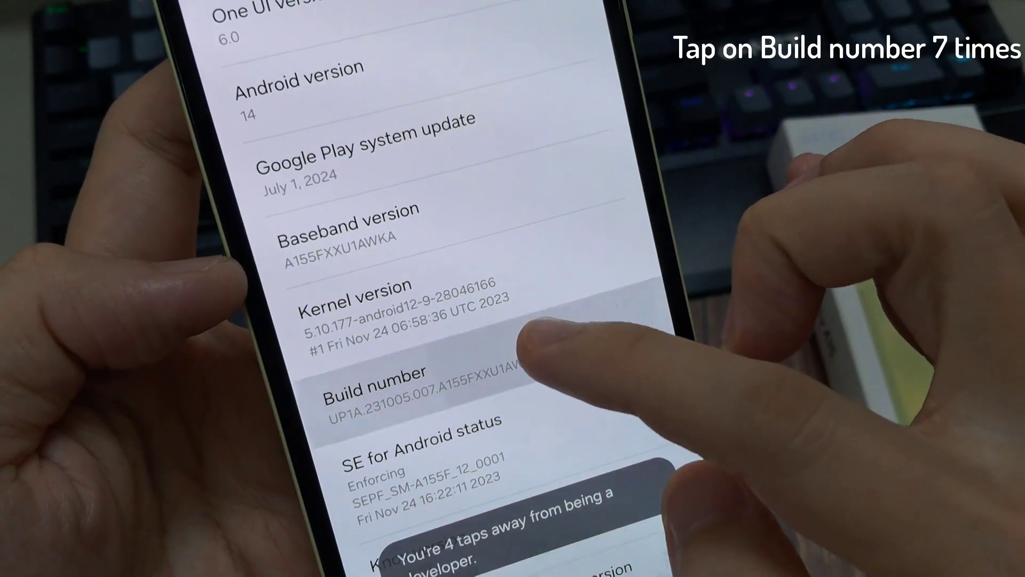
{"action": "left_click", "coordinate": [521, 358]}
{"action": "left_click", "coordinate": [521, 358]}
{"action": "left_click", "coordinate": [521, 358]}
{"action": "left_click", "coordinate": [521, 357]}
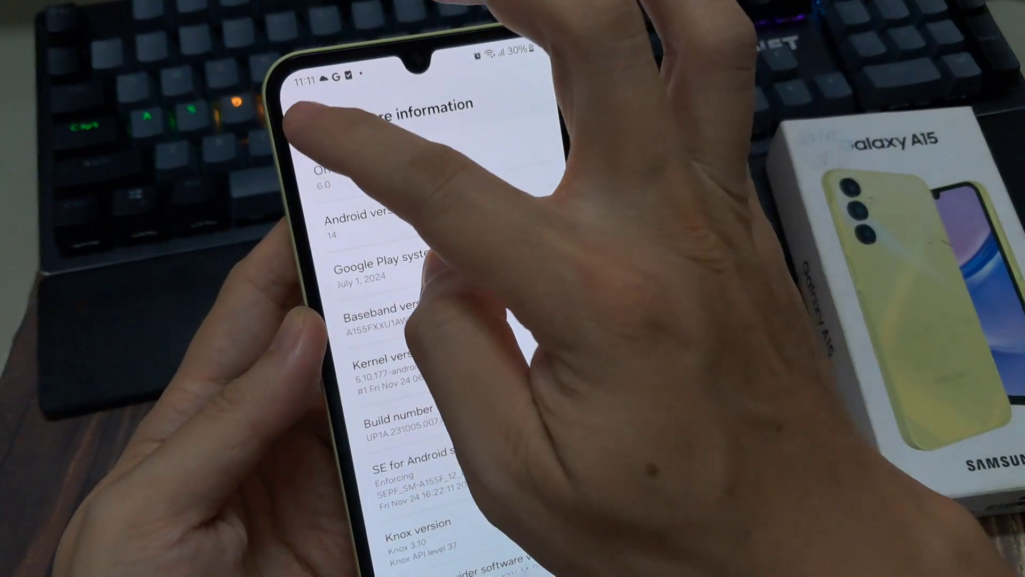
Return to the main Settings list and open Developer options
{"action": "left_click", "coordinate": [302, 118]}
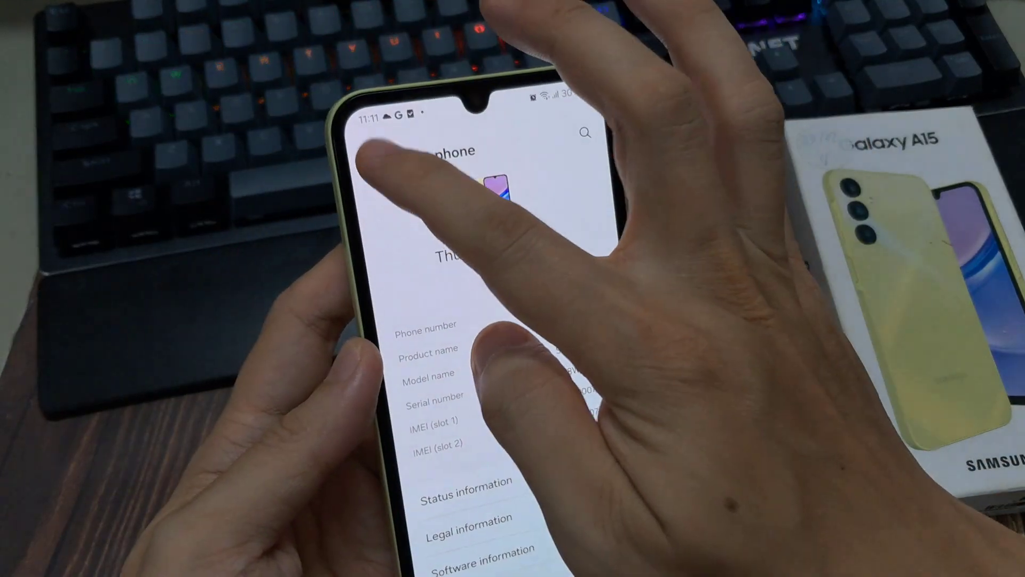
{"action": "left_click", "coordinate": [371, 158]}
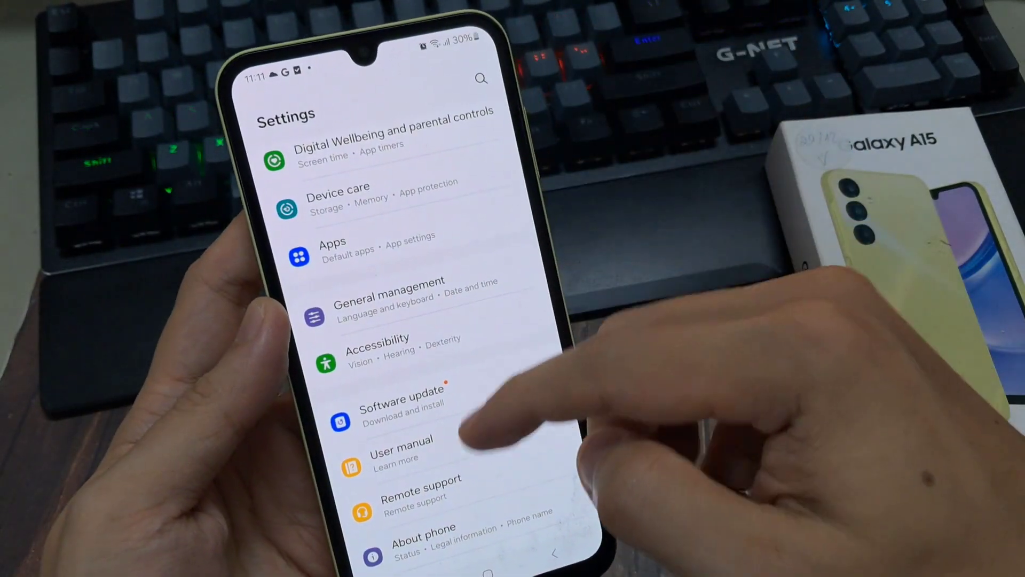
{"action": "scroll", "coordinate": [480, 422], "scroll_direction": "down", "scroll_amount": 2}
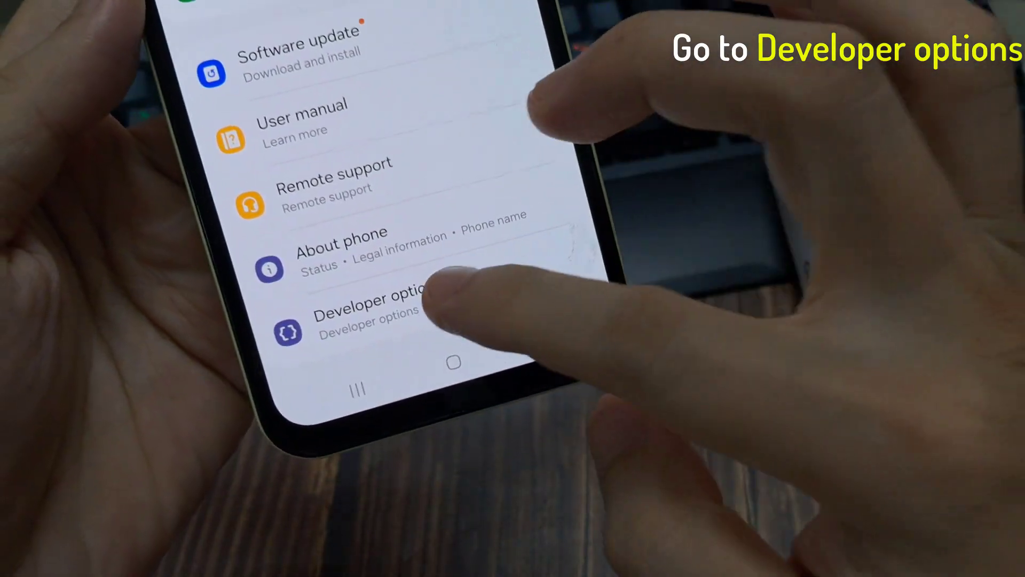
{"action": "left_click", "coordinate": [406, 388]}
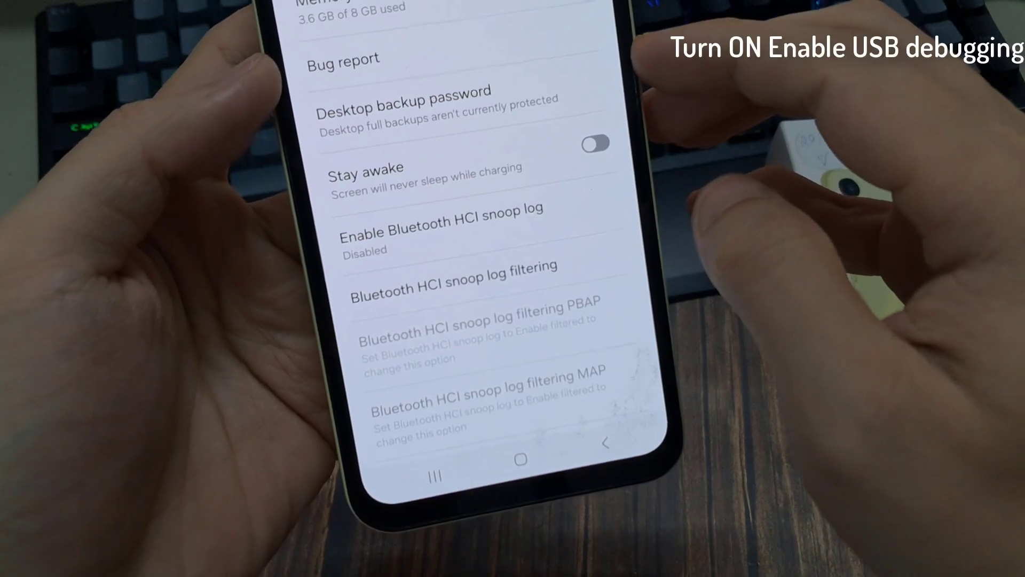
Turn on USB debugging in the Debugging section, toggle it off and on once more, and allow it
{"action": "scroll", "coordinate": [481, 267], "scroll_direction": "down", "scroll_amount": 5}
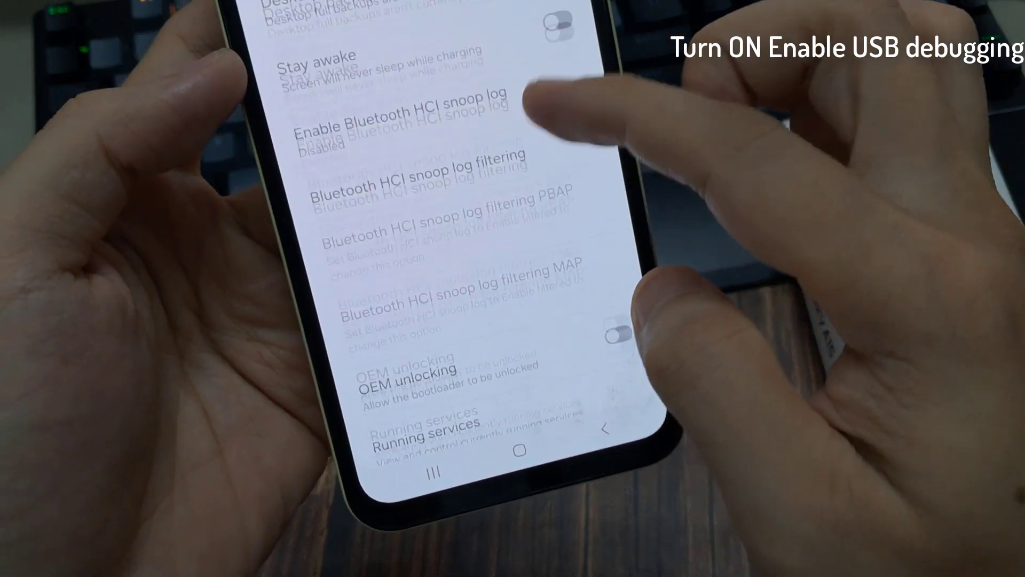
{"action": "scroll", "coordinate": [480, 267], "scroll_direction": "down", "scroll_amount": 5}
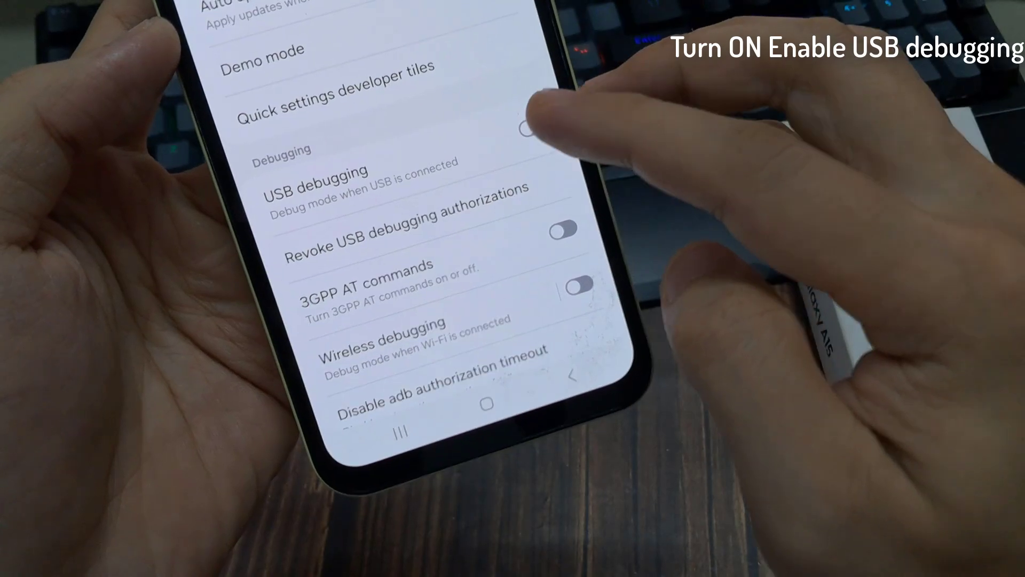
{"action": "left_click", "coordinate": [527, 128]}
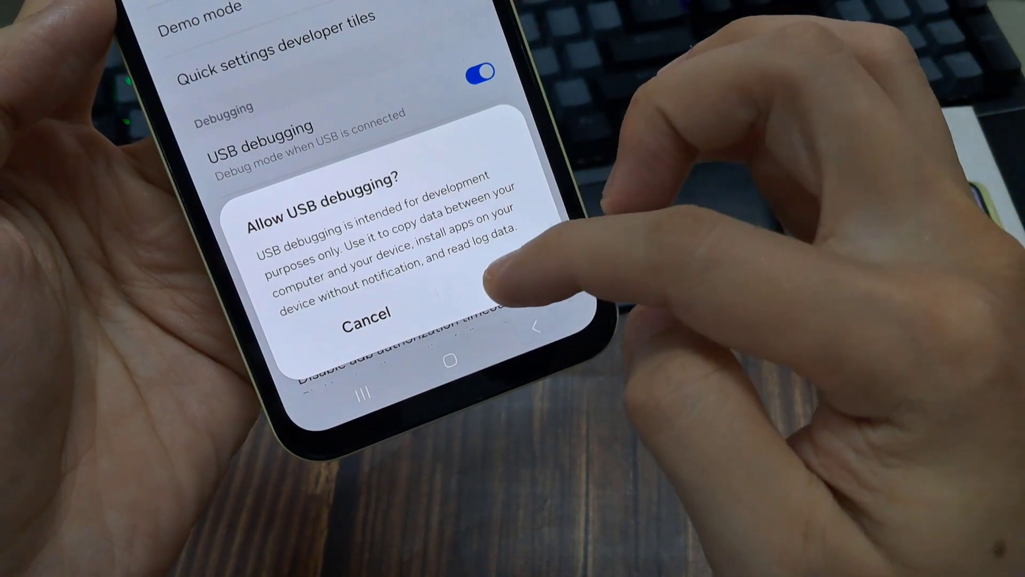
{"action": "left_click", "coordinate": [494, 272]}
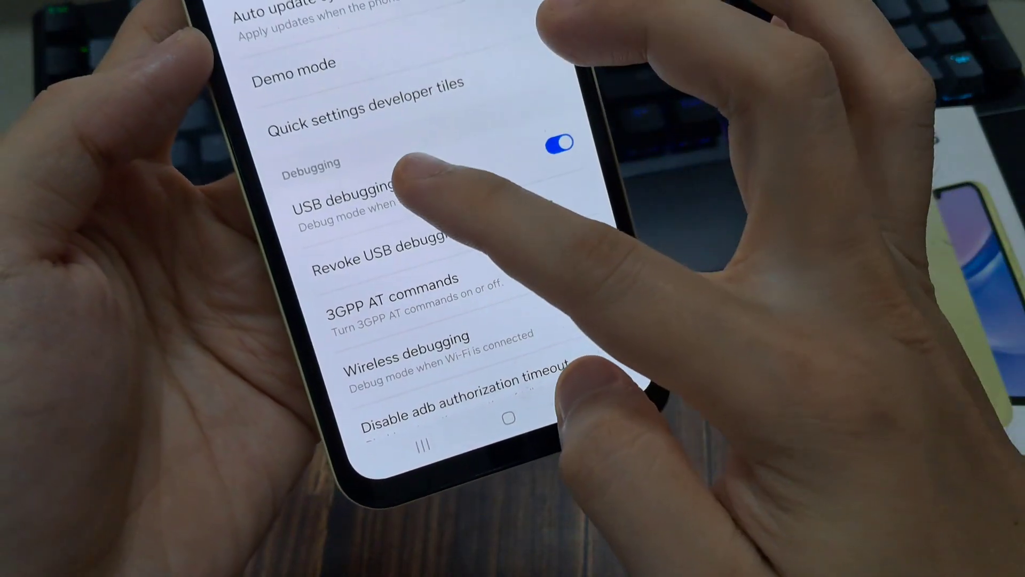
{"action": "left_click", "coordinate": [559, 143]}
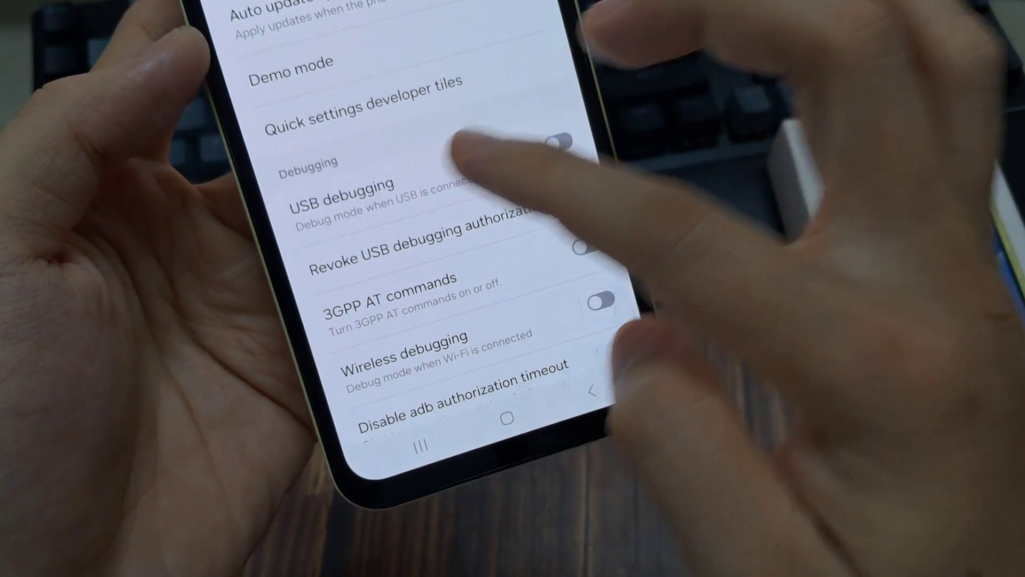
{"action": "left_click", "coordinate": [558, 143]}
{"action": "left_click", "coordinate": [549, 326]}
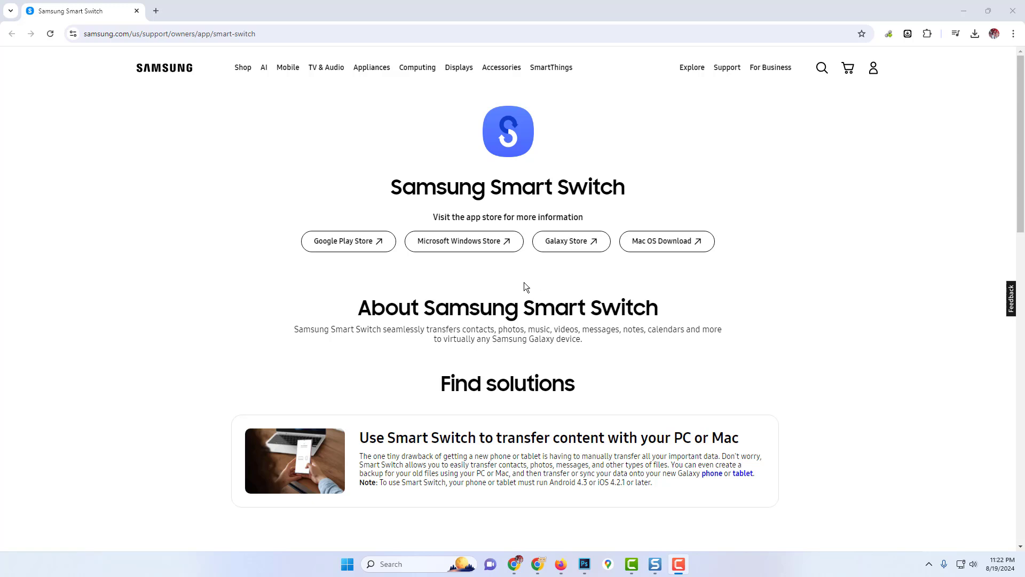
On the PC, get the Windows version of Samsung Smart Switch and install it, accepting both agreements and keeping the desktop shortcut and run options
{"action": "left_click", "coordinate": [473, 246]}
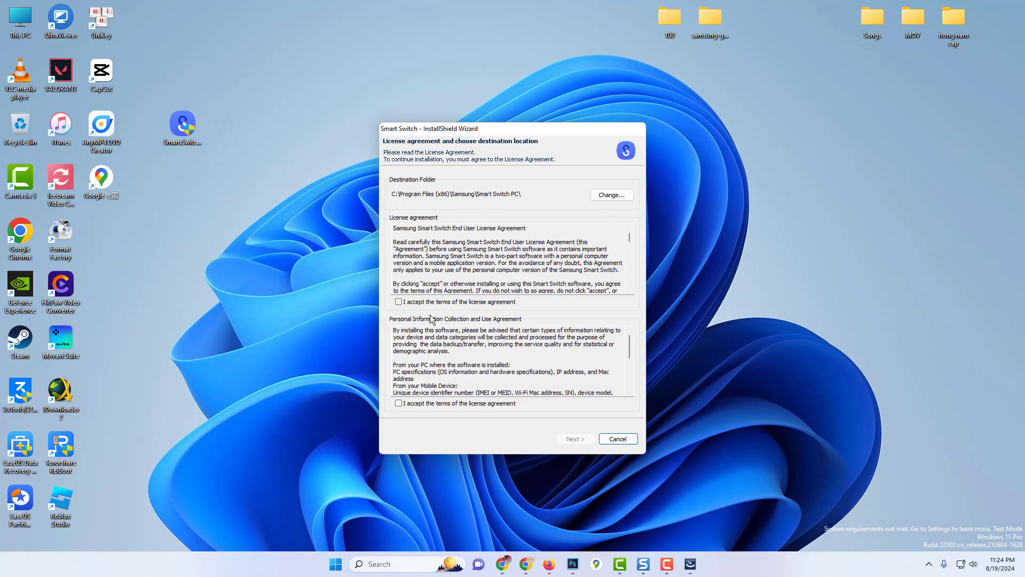
{"action": "left_click", "coordinate": [409, 302]}
{"action": "left_click", "coordinate": [419, 403]}
{"action": "left_click", "coordinate": [587, 441]}
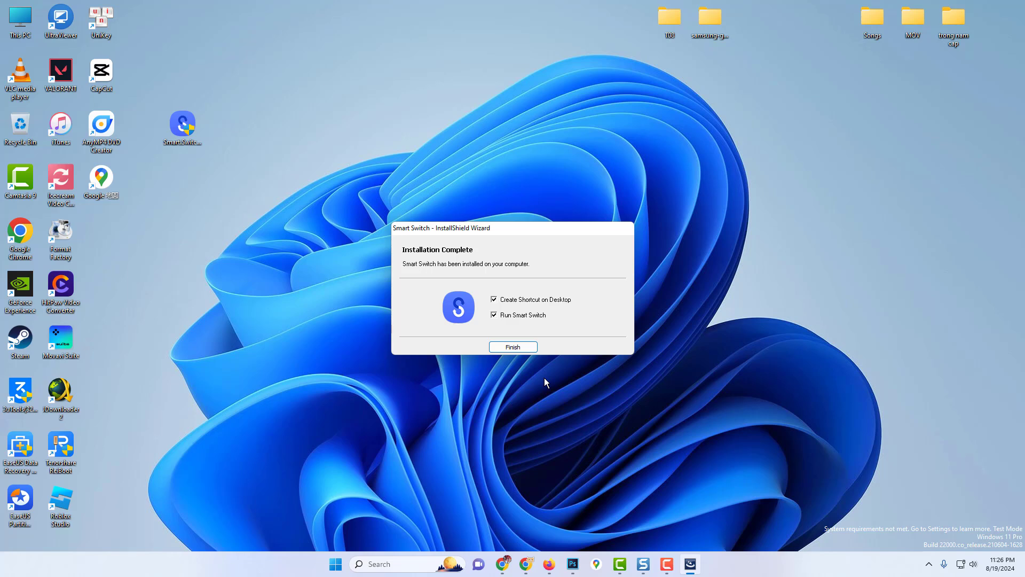
{"action": "left_click", "coordinate": [513, 347]}
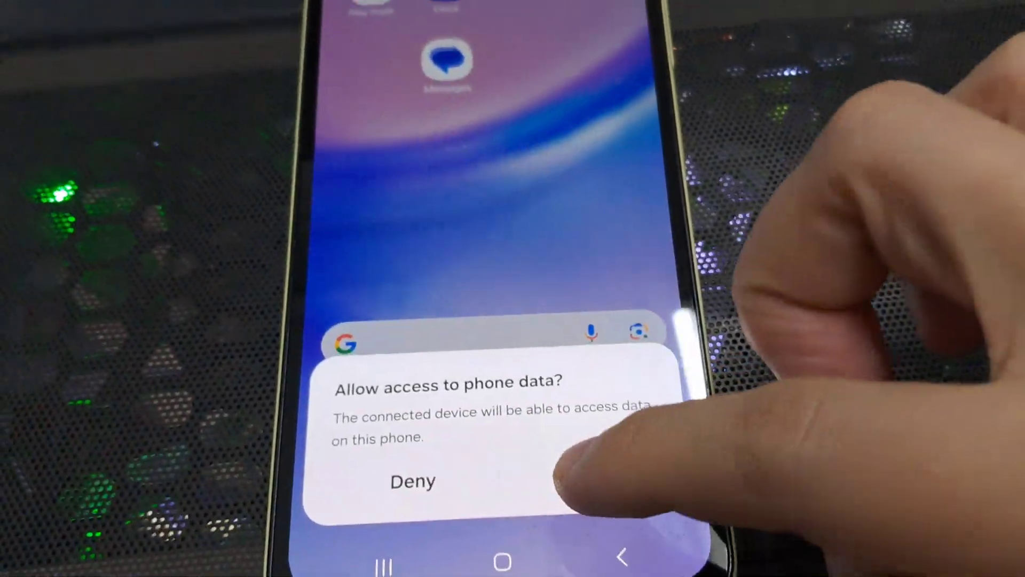
Allow access to the phone's data on the Galaxy A15 and open the backup item selection in Smart Switch on the PC
{"action": "left_click", "coordinate": [566, 478]}
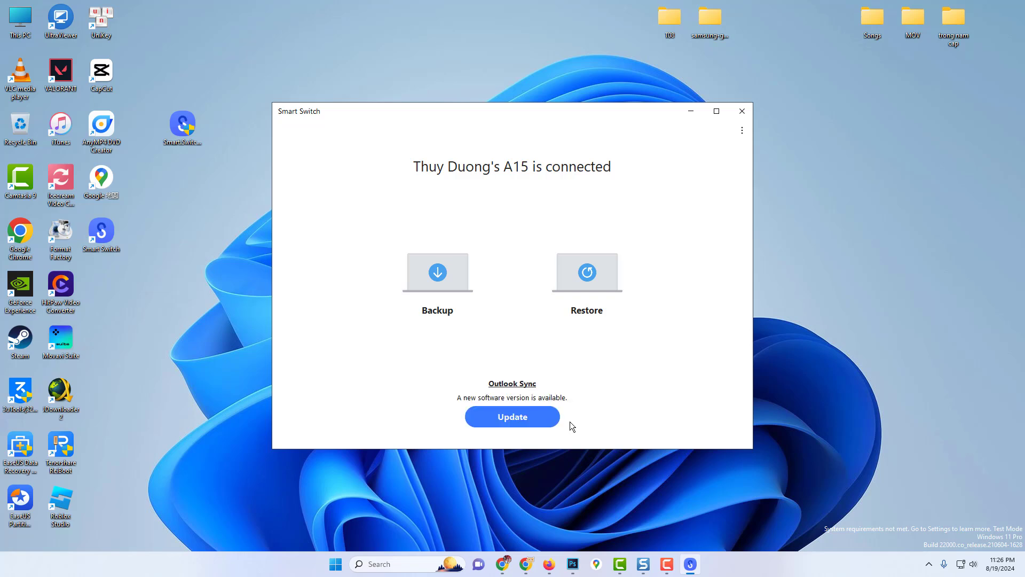
{"action": "left_click", "coordinate": [443, 259]}
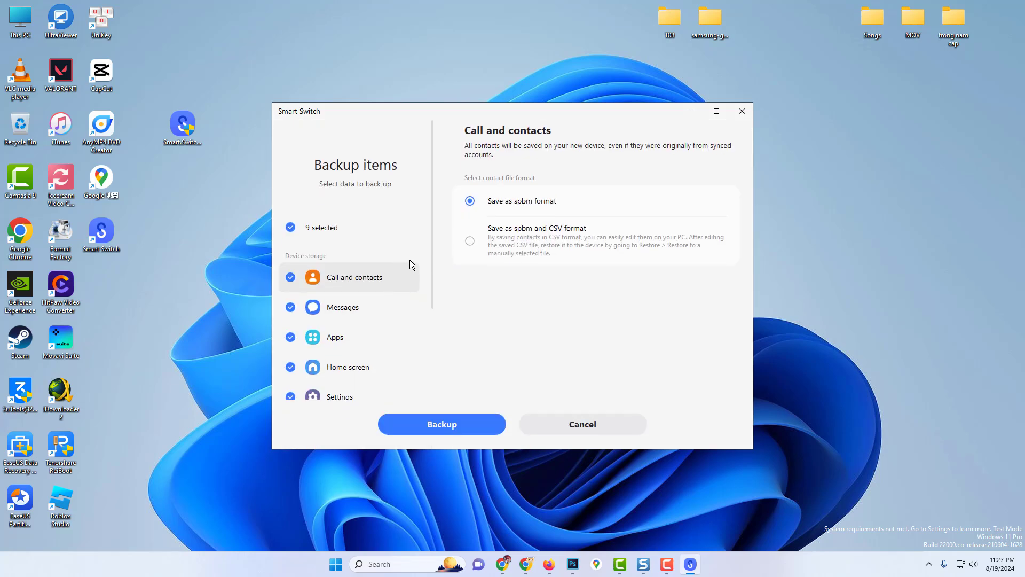
Examine the categories chosen for backup and the individual apps included under Apps
{"action": "scroll", "coordinate": [409, 260], "scroll_direction": "down", "scroll_amount": 3}
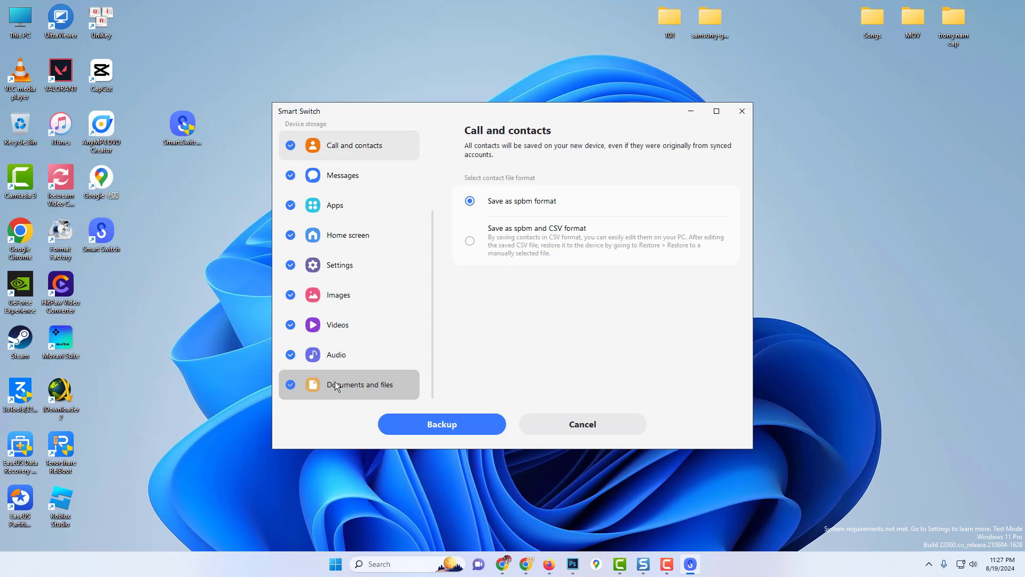
{"action": "scroll", "coordinate": [339, 377], "scroll_direction": "up", "scroll_amount": 4}
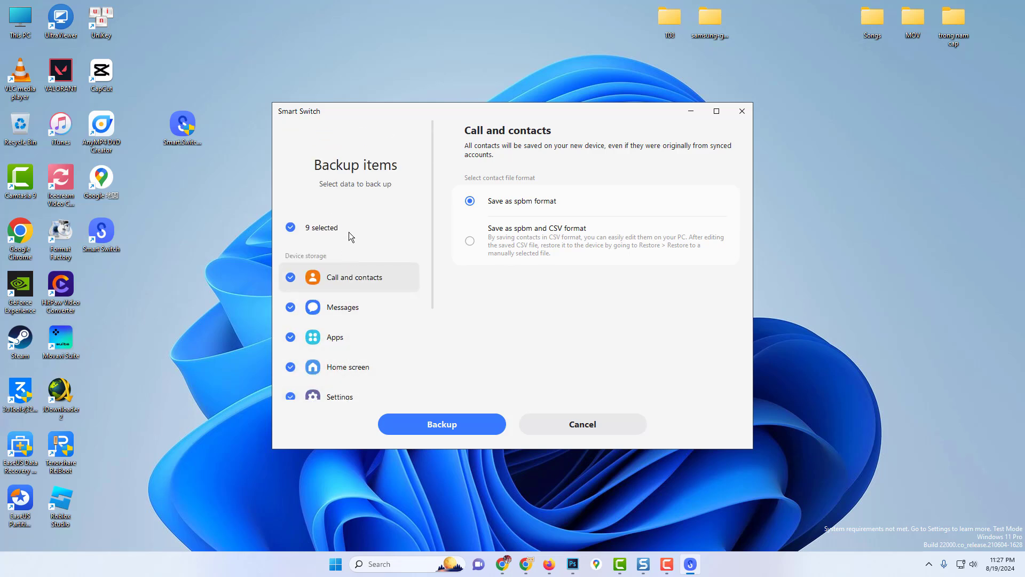
{"action": "scroll", "coordinate": [351, 239], "scroll_direction": "down", "scroll_amount": 3}
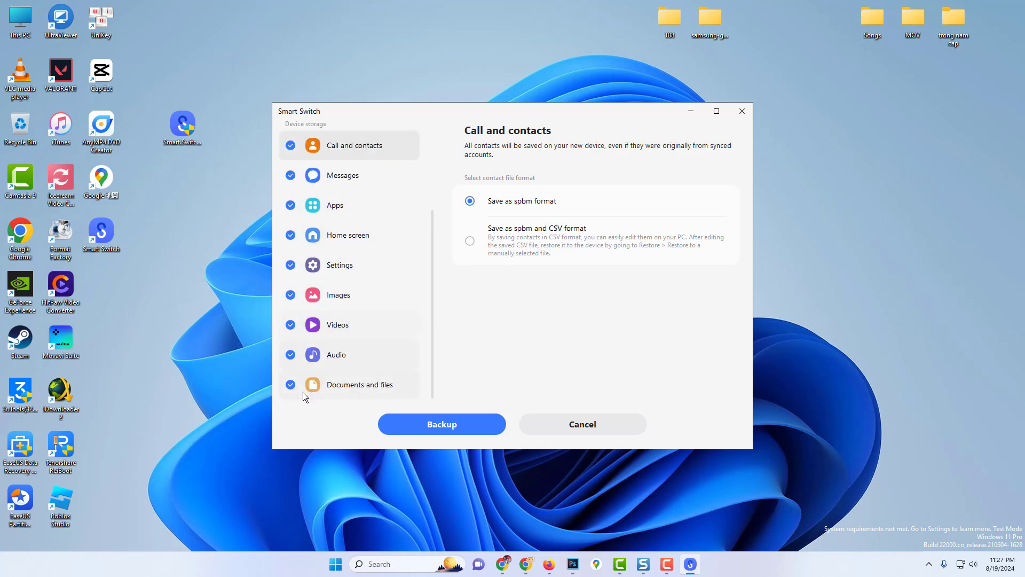
{"action": "scroll", "coordinate": [306, 374], "scroll_direction": "up", "scroll_amount": 3}
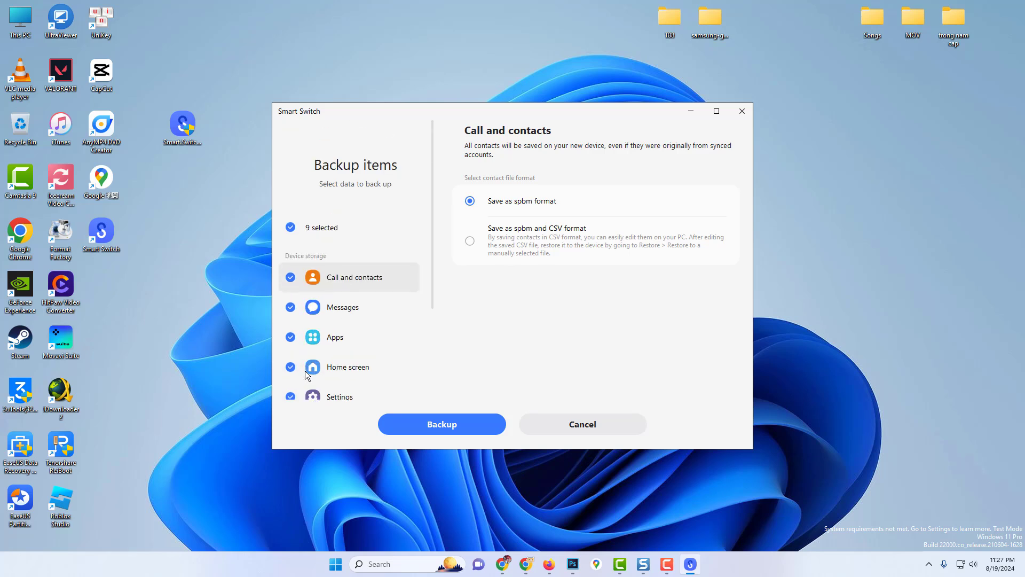
{"action": "left_click", "coordinate": [340, 337]}
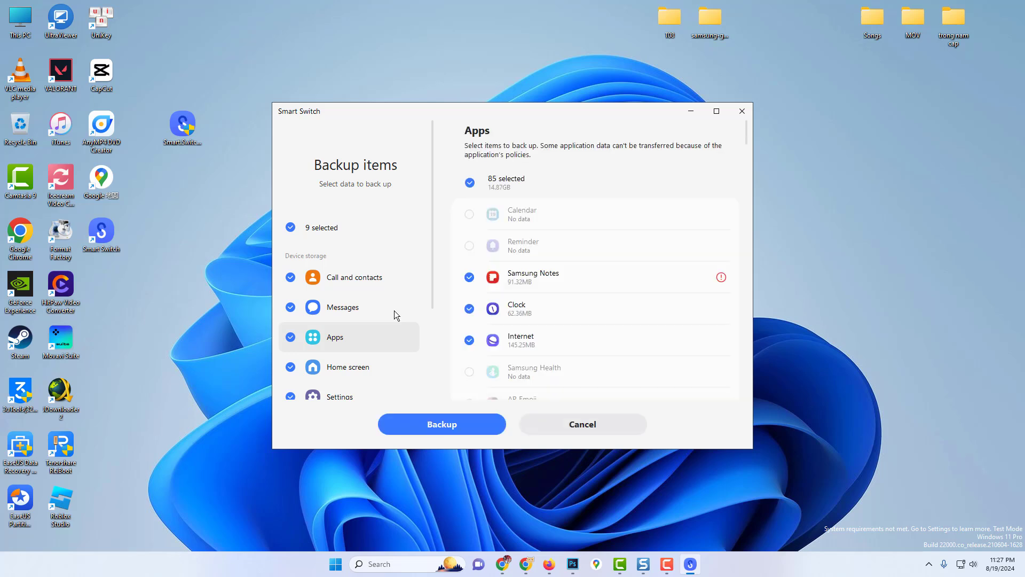
{"action": "scroll", "coordinate": [640, 289], "scroll_direction": "down", "scroll_amount": 6}
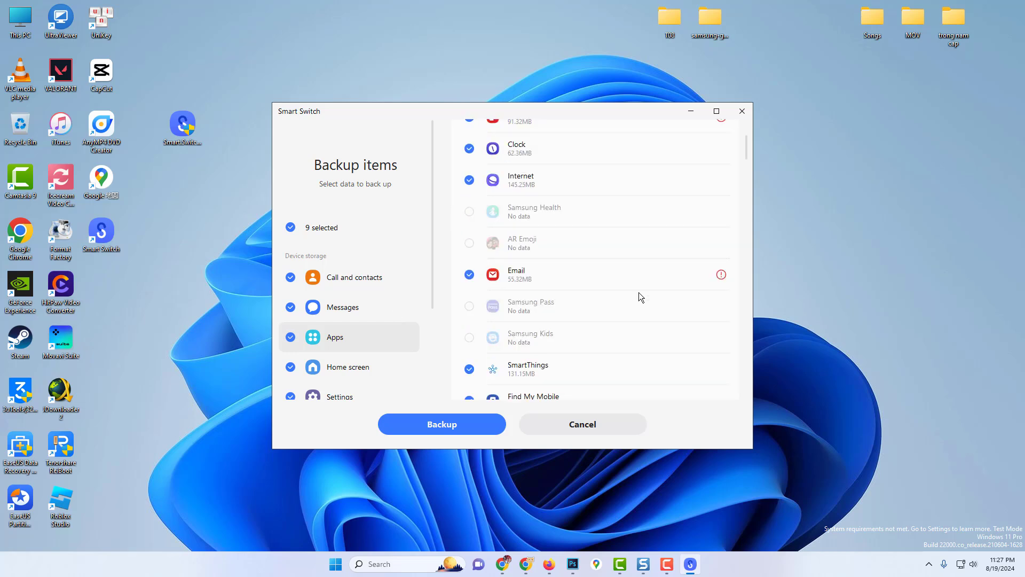
{"action": "scroll", "coordinate": [636, 315], "scroll_direction": "down", "scroll_amount": 10}
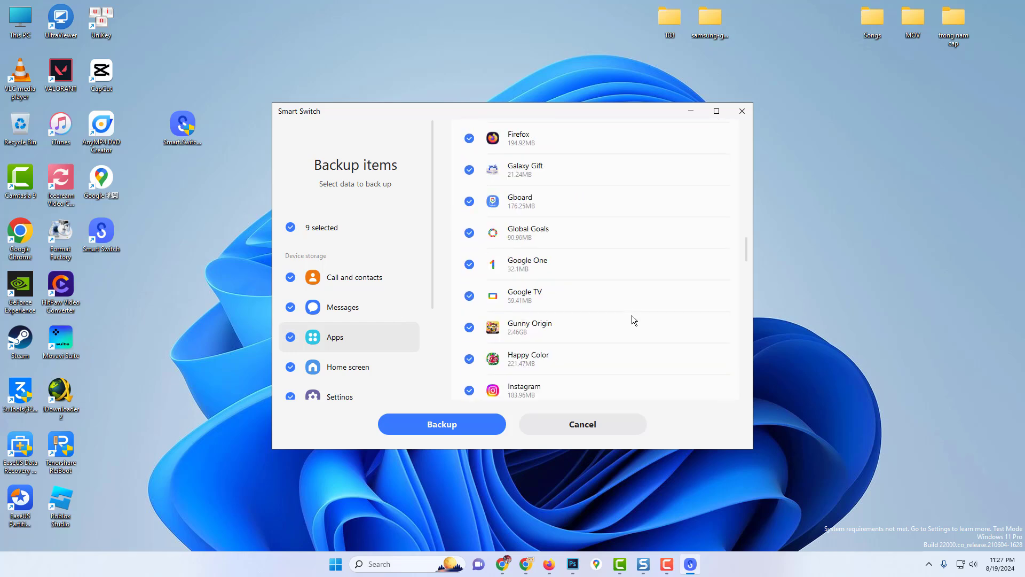
{"action": "scroll", "coordinate": [632, 315], "scroll_direction": "down", "scroll_amount": 2}
{"action": "scroll", "coordinate": [633, 315], "scroll_direction": "up", "scroll_amount": 10}
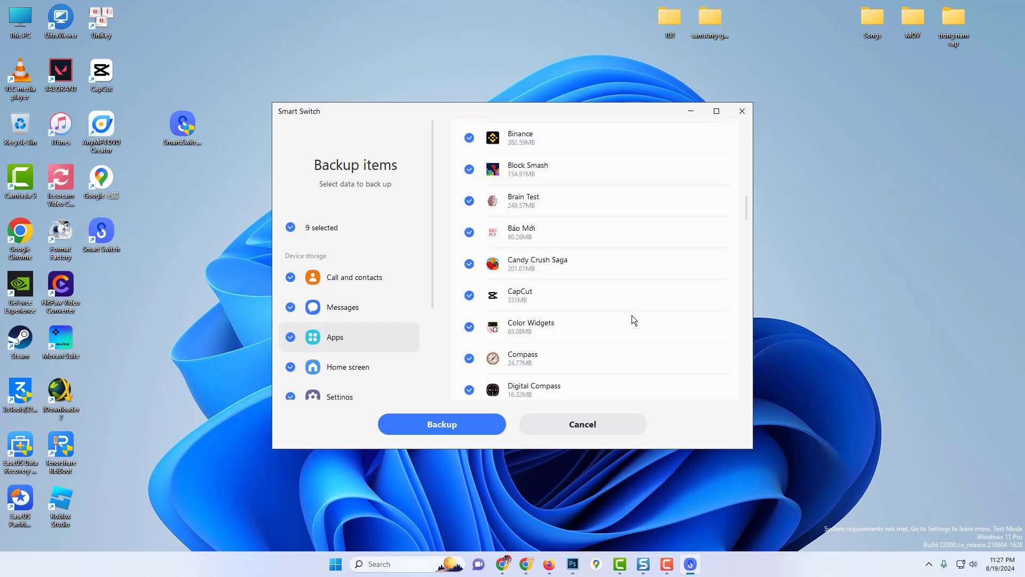
{"action": "scroll", "coordinate": [390, 319], "scroll_direction": "down", "scroll_amount": 3}
{"action": "scroll", "coordinate": [390, 319], "scroll_direction": "up", "scroll_amount": 3}
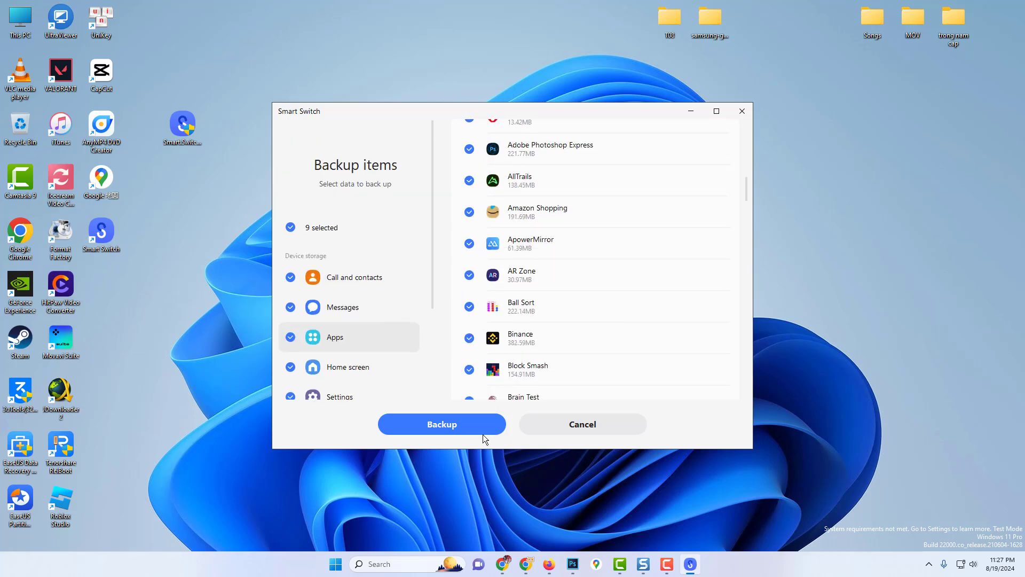
Start the backup of the selected items and acknowledge the notice about manually backing up chat apps
{"action": "left_click", "coordinate": [483, 433]}
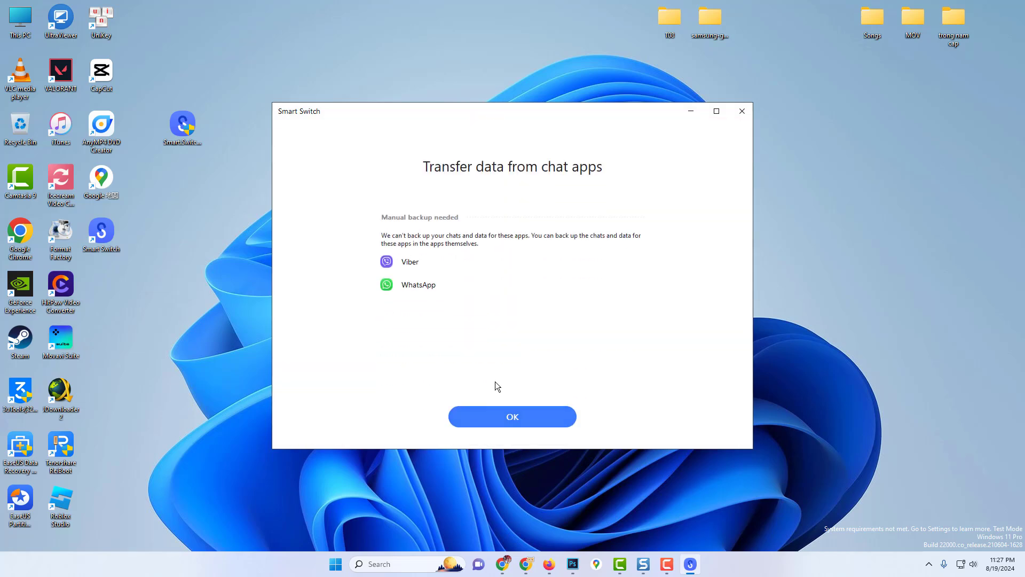
{"action": "left_click", "coordinate": [540, 409]}
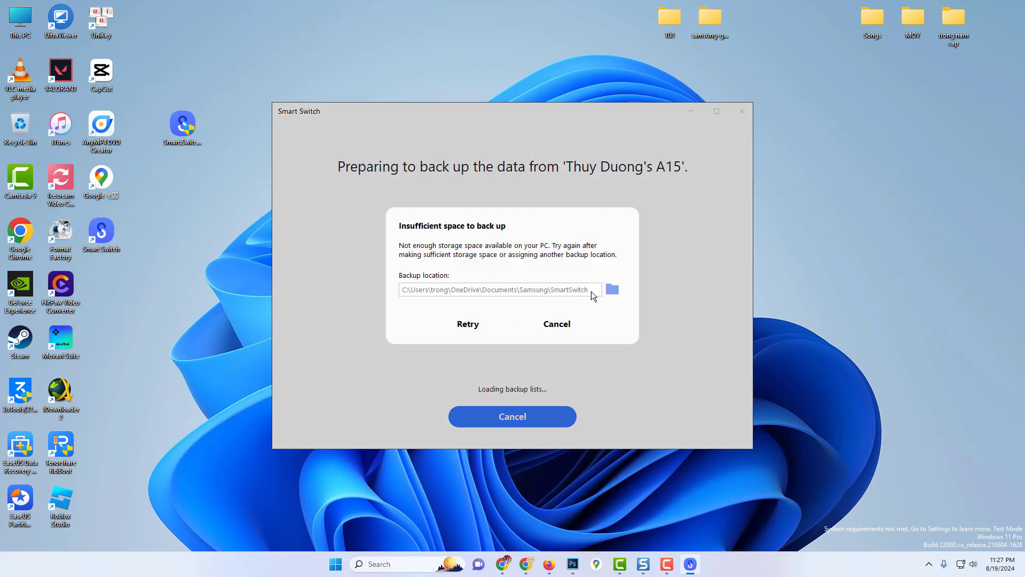
Open the backup location chooser, leave it without picking a folder, and retry the backup
{"action": "left_click", "coordinate": [613, 290]}
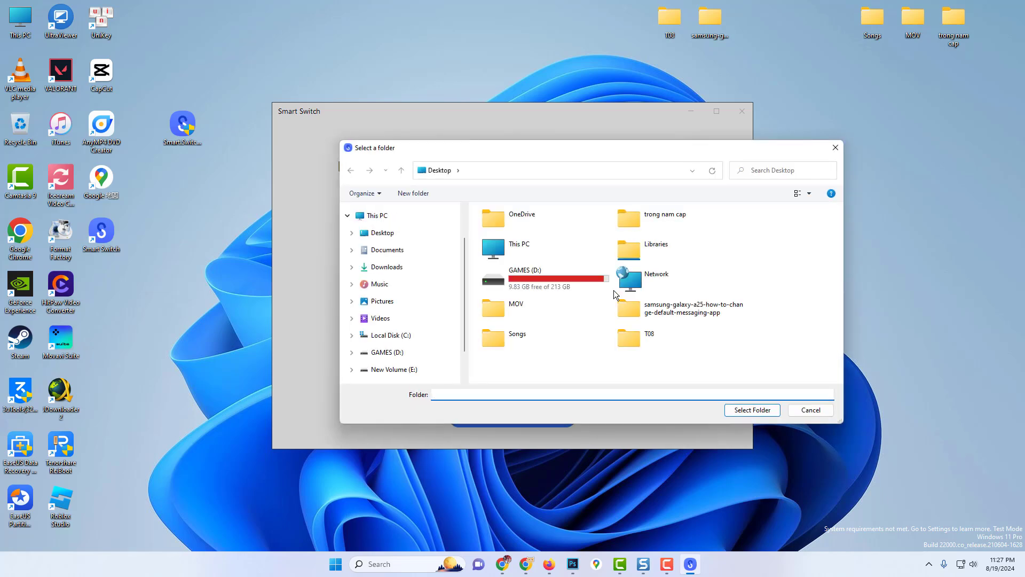
{"action": "left_click", "coordinate": [820, 407]}
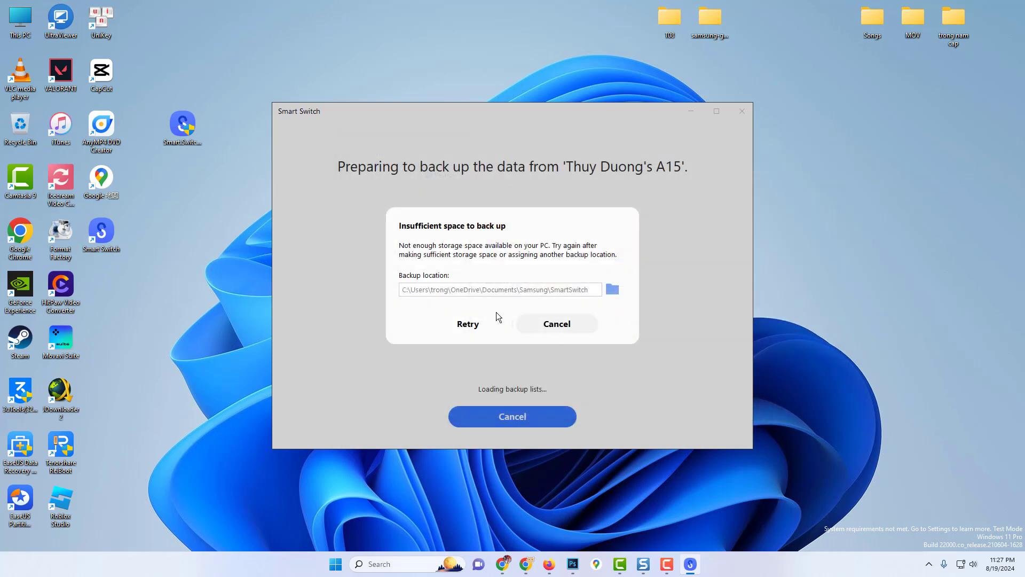
{"action": "left_click", "coordinate": [470, 324]}
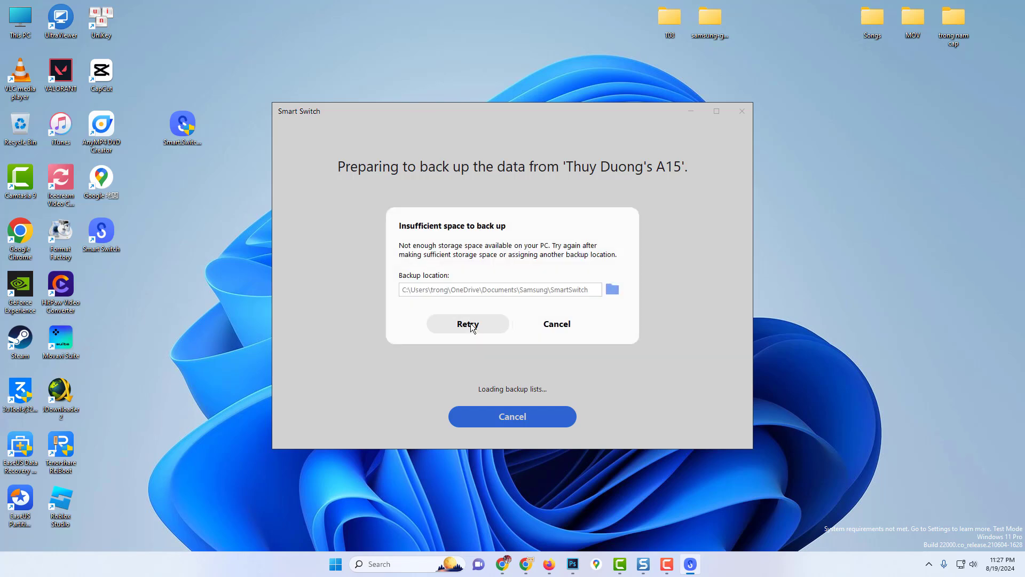
Open the backup location chooser and browse through This PC to the New Volume (E:) drive
{"action": "left_click", "coordinate": [612, 290]}
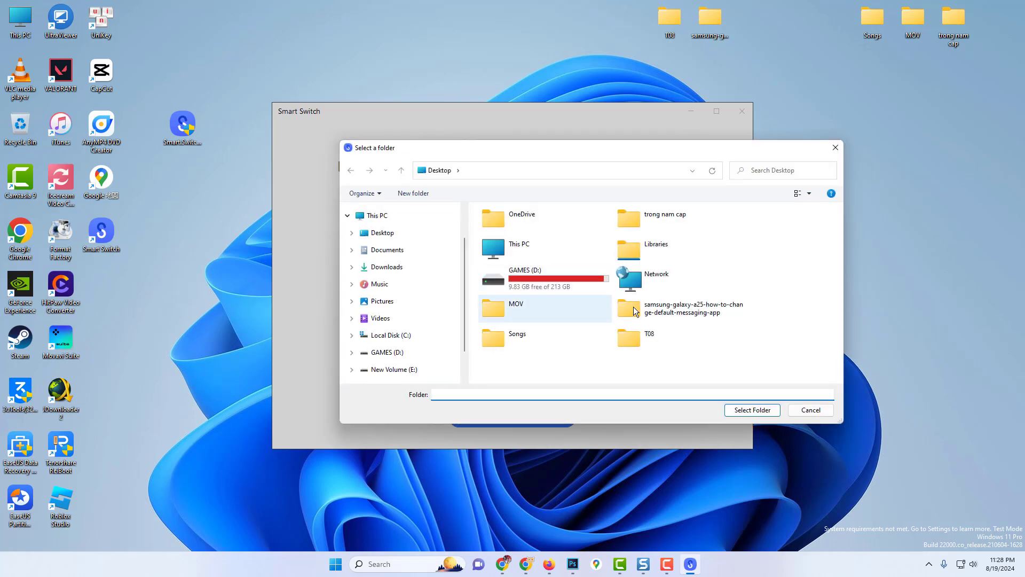
{"action": "left_click", "coordinate": [388, 353]}
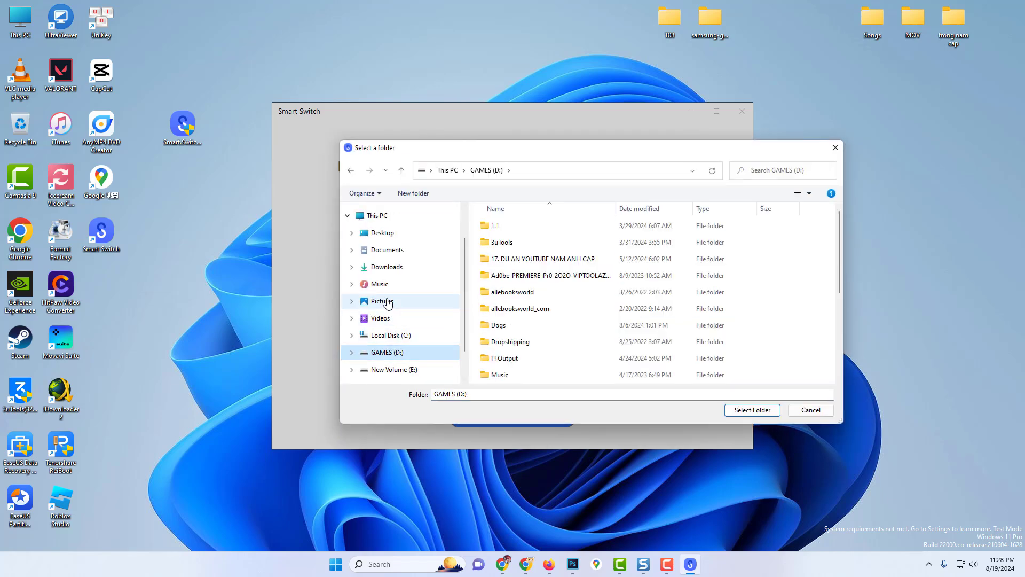
{"action": "left_click", "coordinate": [376, 216]}
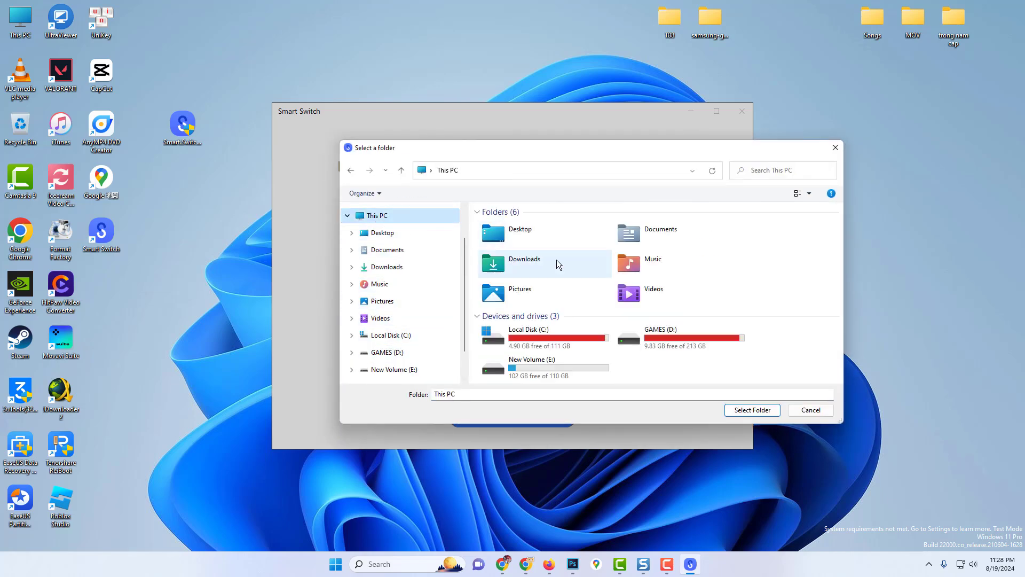
{"action": "double_click", "coordinate": [534, 363]}
Create a folder named Backup-SamsungA15 on the New Volume (E:) drive
{"action": "right_click", "coordinate": [551, 306]}
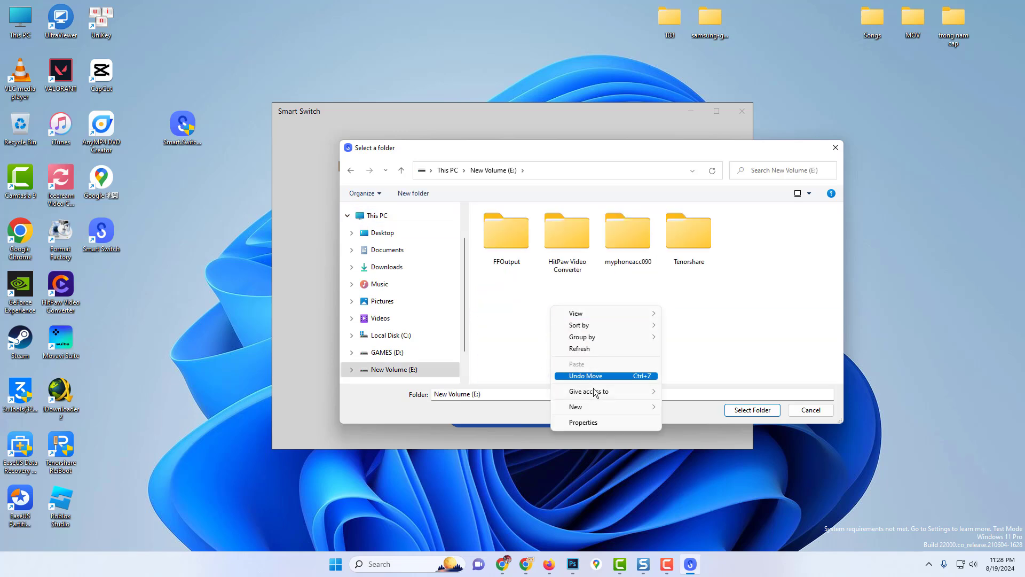
{"action": "mouse_move", "coordinate": [629, 402]}
{"action": "left_click", "coordinate": [677, 404]}
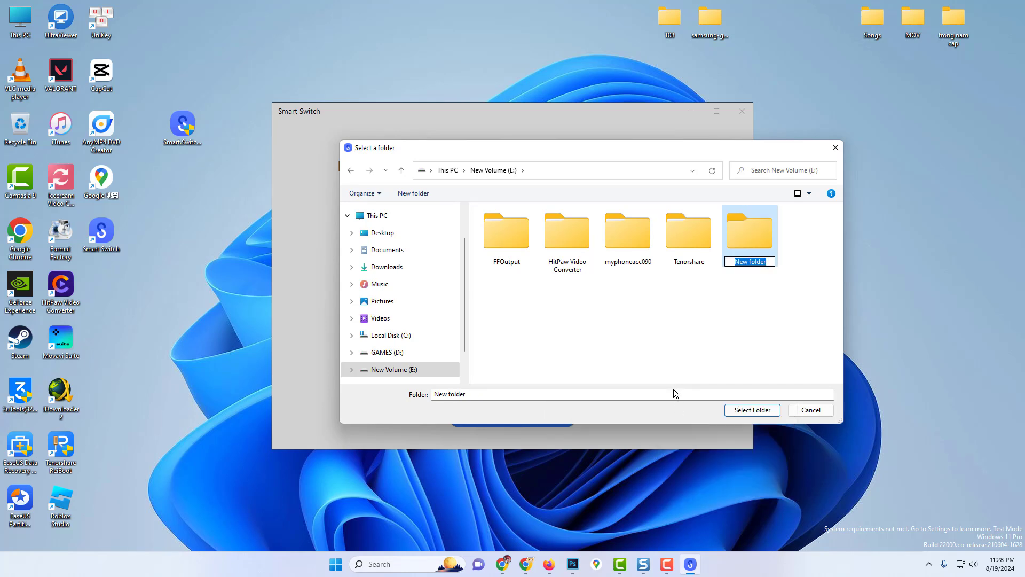
{"action": "type", "text": "Backup-SamsungA15"}
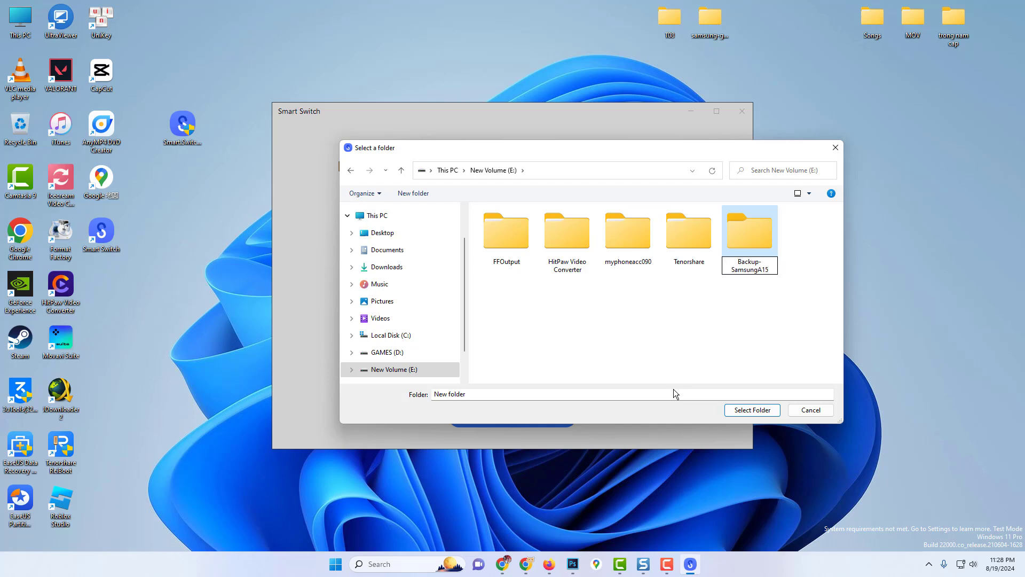
{"action": "left_click", "coordinate": [755, 286]}
Choose the Backup-SamsungA15 folder as the backup location and retry the backup
{"action": "double_click", "coordinate": [754, 238]}
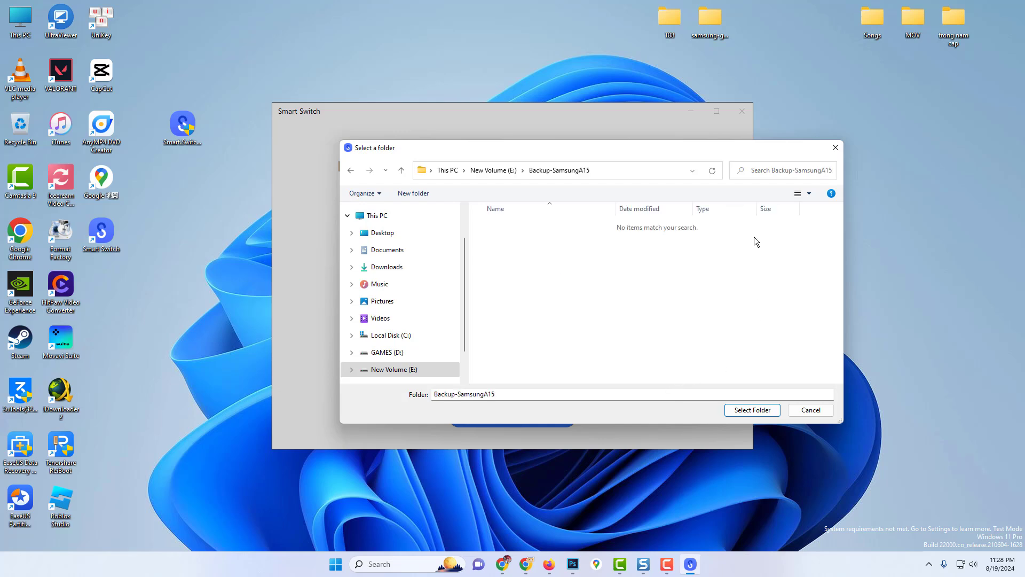
{"action": "left_click", "coordinate": [753, 410]}
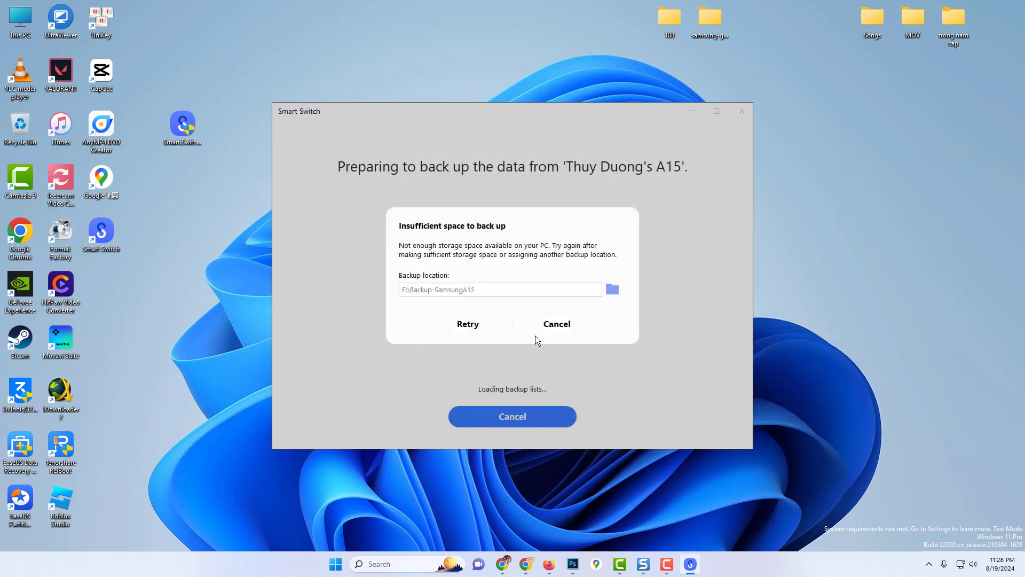
{"action": "left_click", "coordinate": [468, 324]}
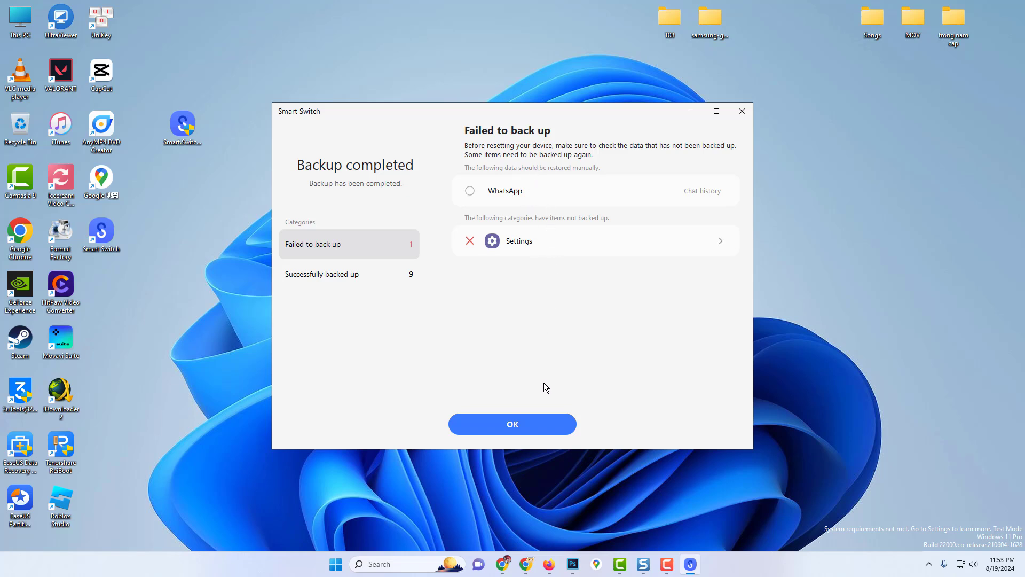
Review the successfully backed up and failed categories, check the failed Settings items, and close the backup results
{"action": "left_click", "coordinate": [382, 275]}
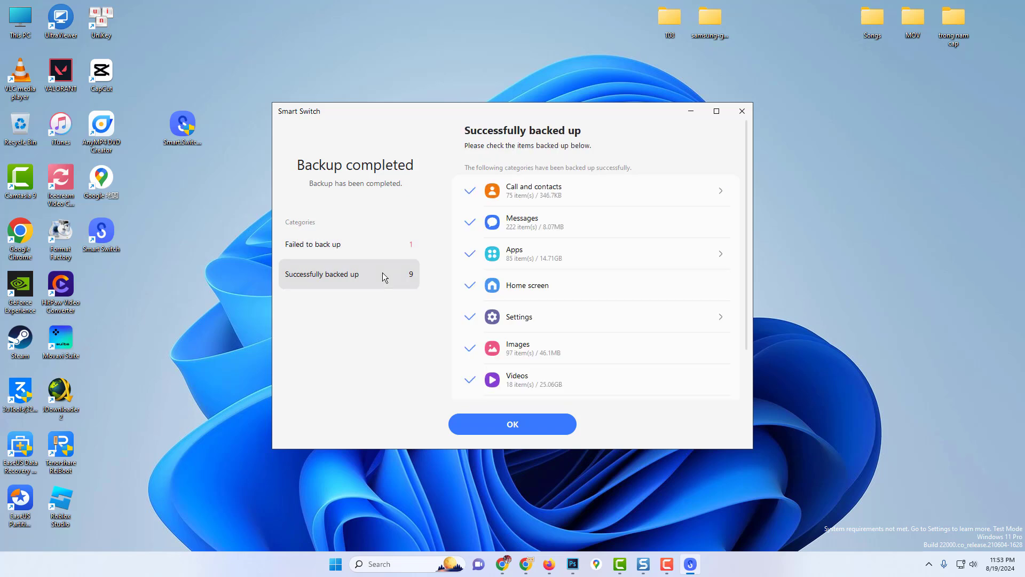
{"action": "left_click", "coordinate": [379, 254]}
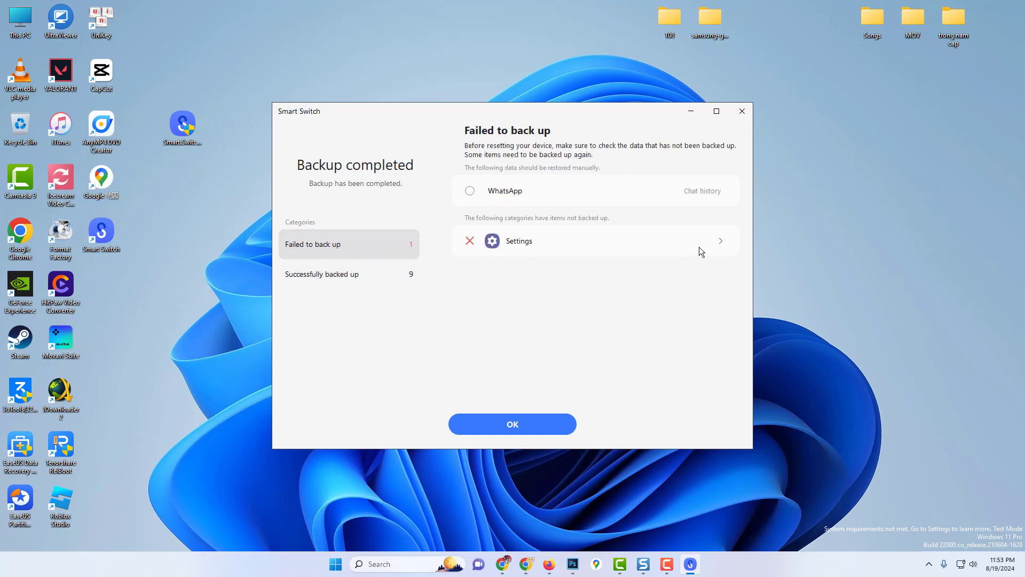
{"action": "left_click", "coordinate": [713, 241]}
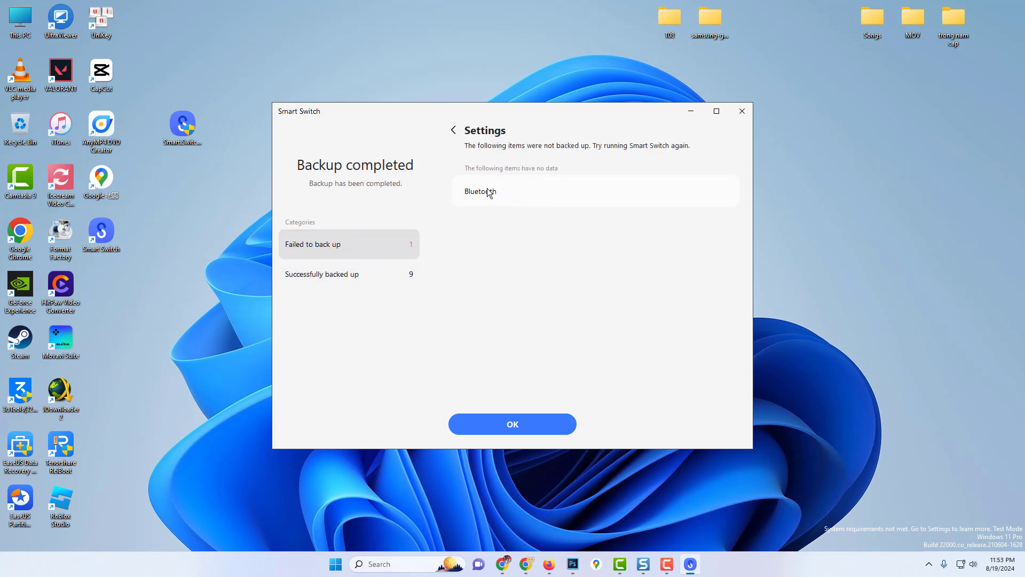
{"action": "left_click", "coordinate": [453, 131]}
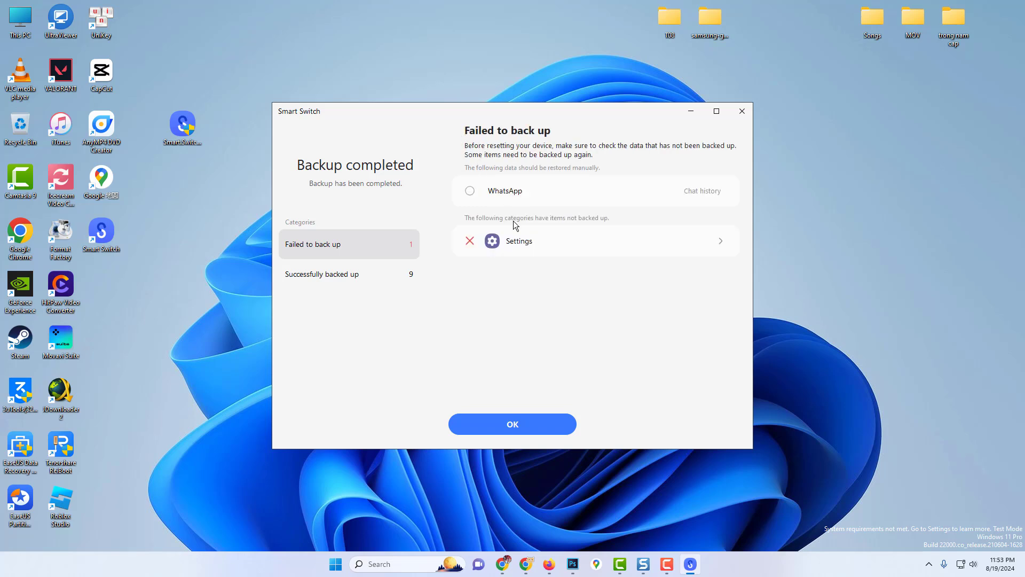
{"action": "left_click", "coordinate": [526, 419]}
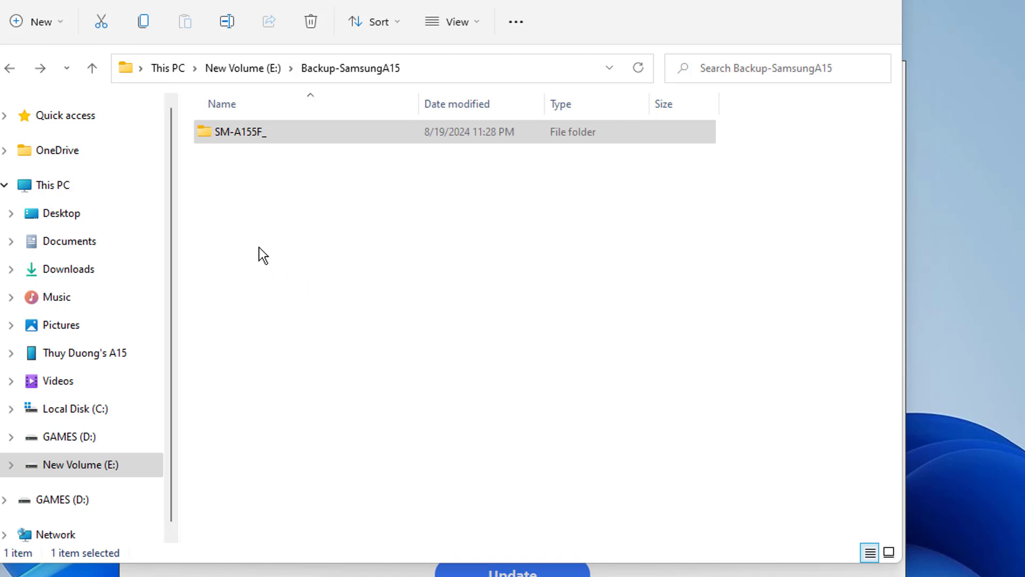
{"action": "double_click", "coordinate": [235, 130]}
{"action": "double_click", "coordinate": [249, 138]}
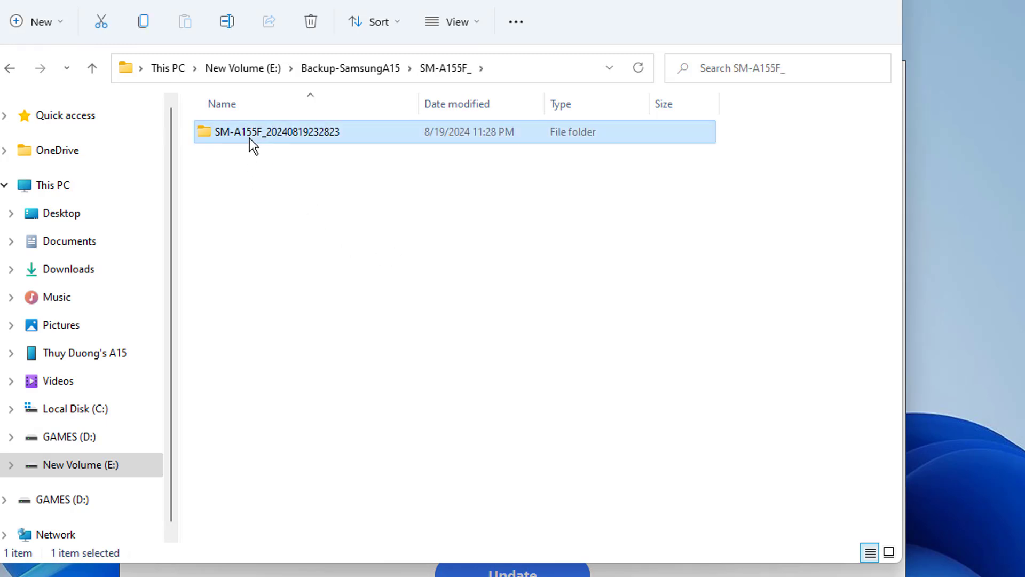
{"action": "scroll", "coordinate": [424, 387], "scroll_direction": "down", "scroll_amount": 6}
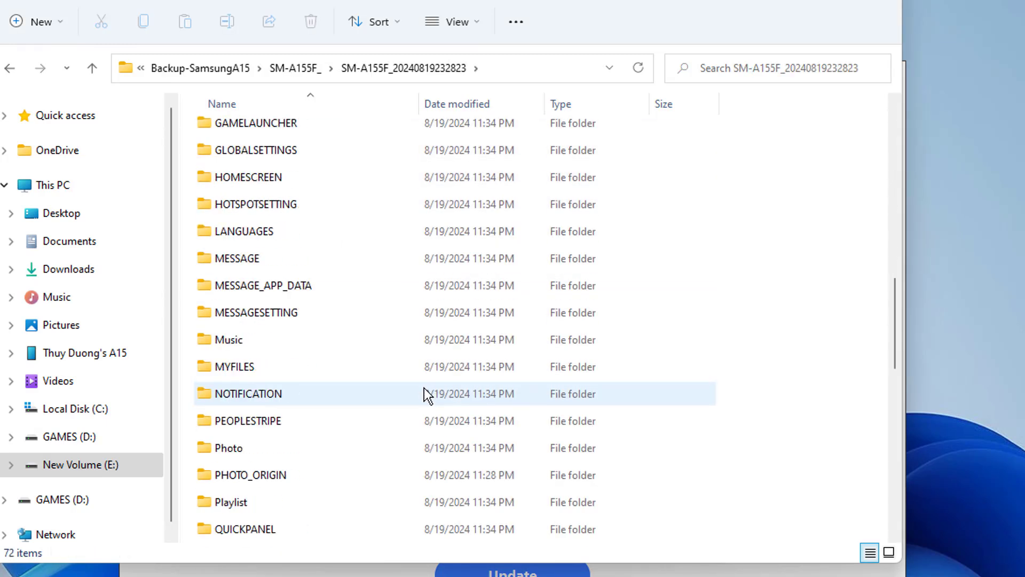
{"action": "scroll", "coordinate": [424, 388], "scroll_direction": "down", "scroll_amount": 12}
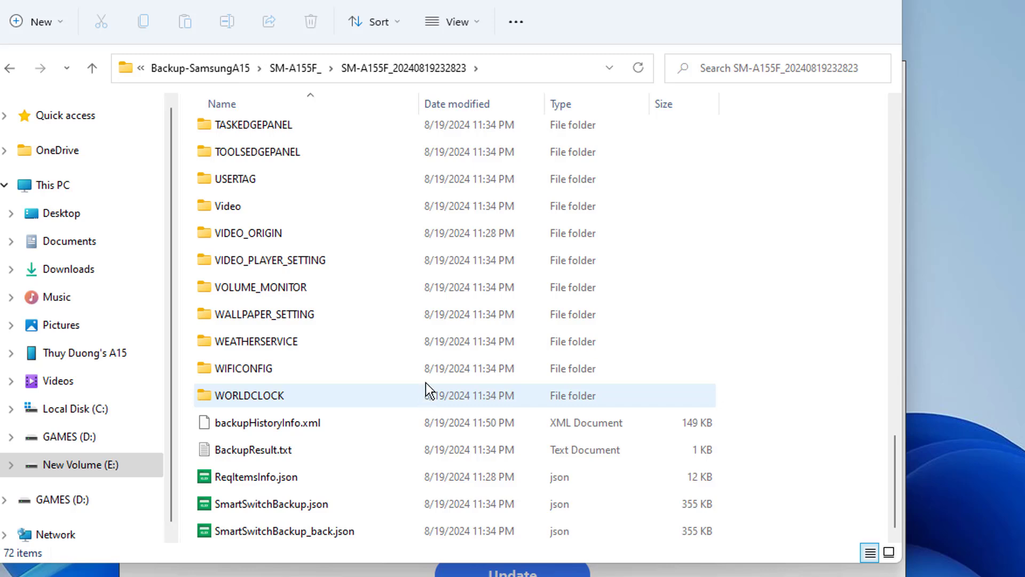
{"action": "scroll", "coordinate": [431, 342], "scroll_direction": "up", "scroll_amount": 18}
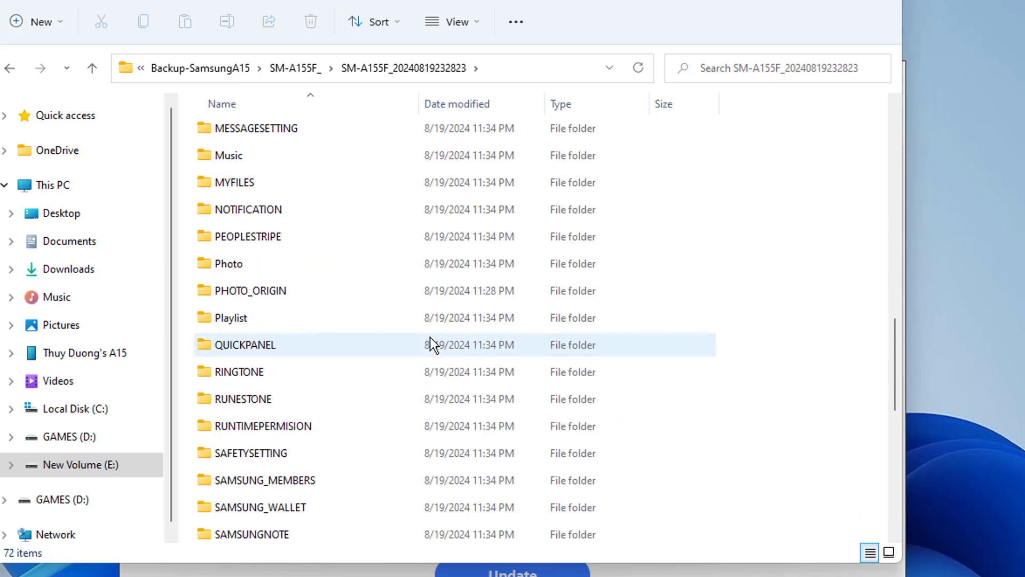
{"action": "left_click", "coordinate": [284, 69]}
{"action": "left_click", "coordinate": [347, 69]}
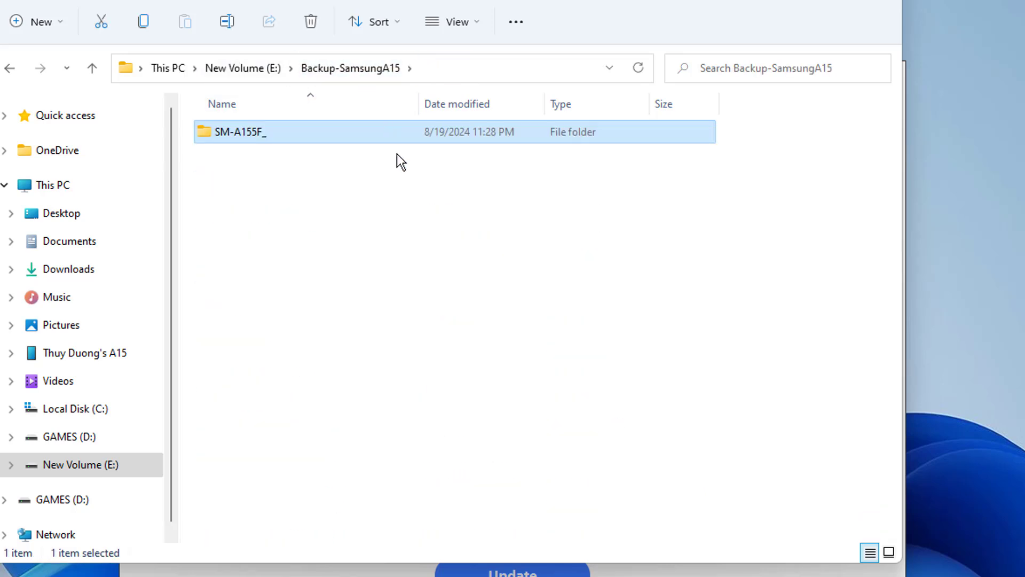